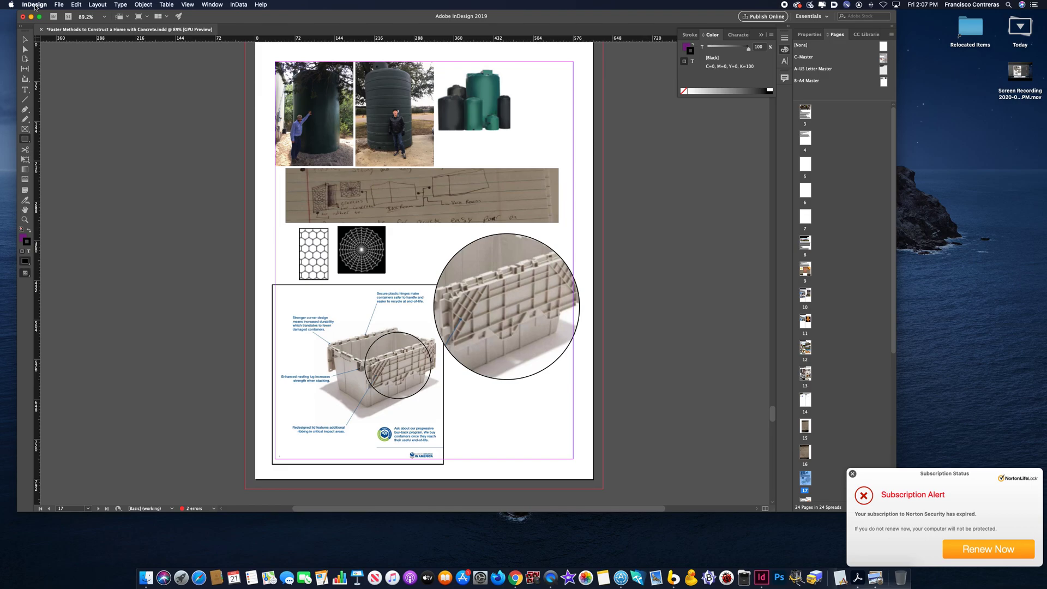
left_click(35, 5)
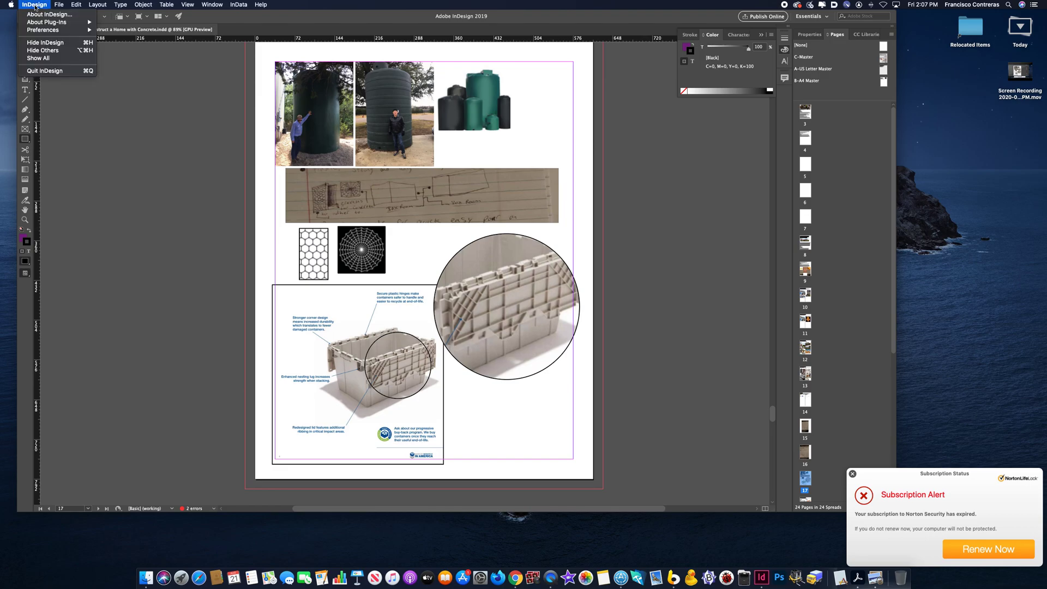
left_click(96, 89)
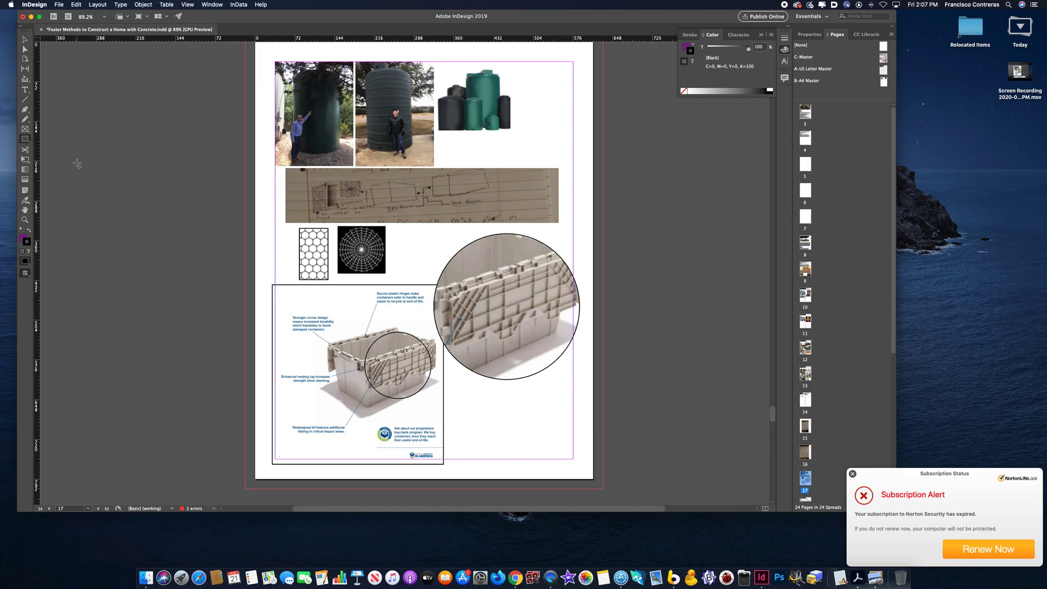
Step: With the Rectangle tool active, choose cyan 00f0e1 as the stroke colour and add it as a CMYK swatch
left_click(28, 140)
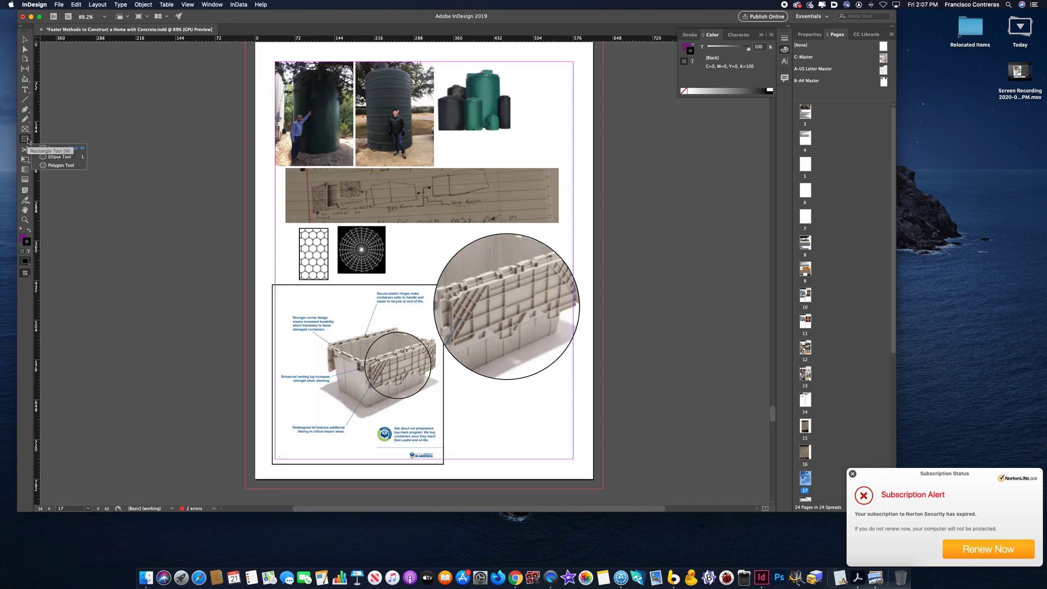
left_click(53, 150)
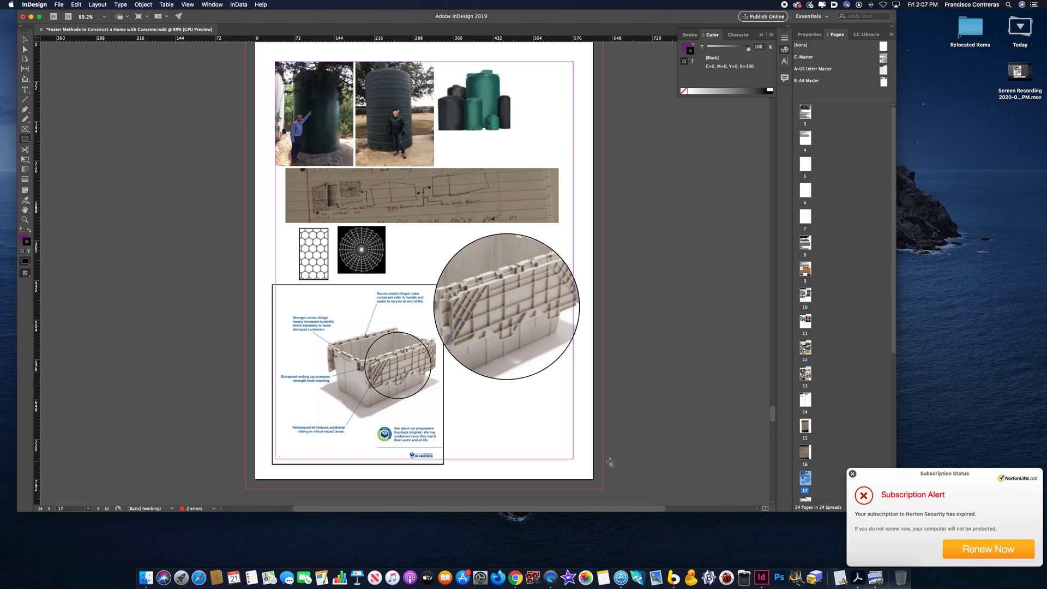
double_click(26, 242)
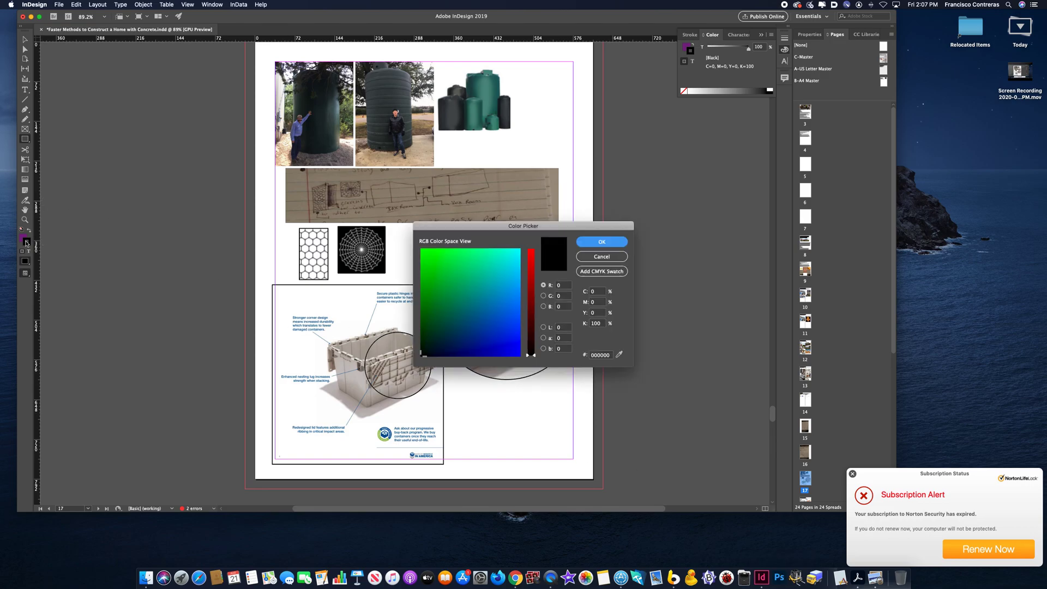
left_click_drag(477, 295, 513, 252)
left_click_drag(474, 294, 508, 257)
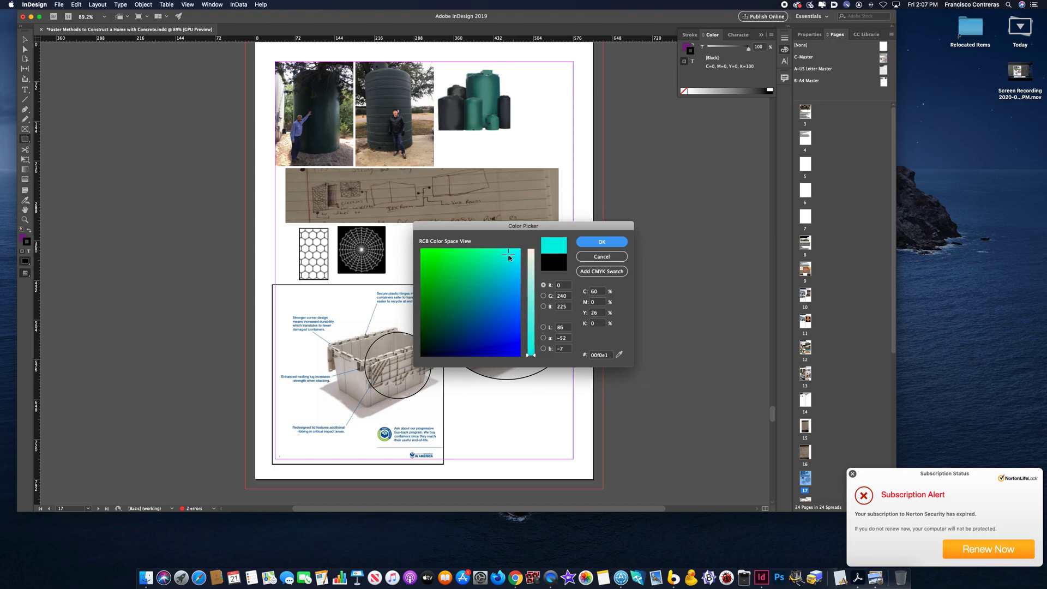
left_click(598, 271)
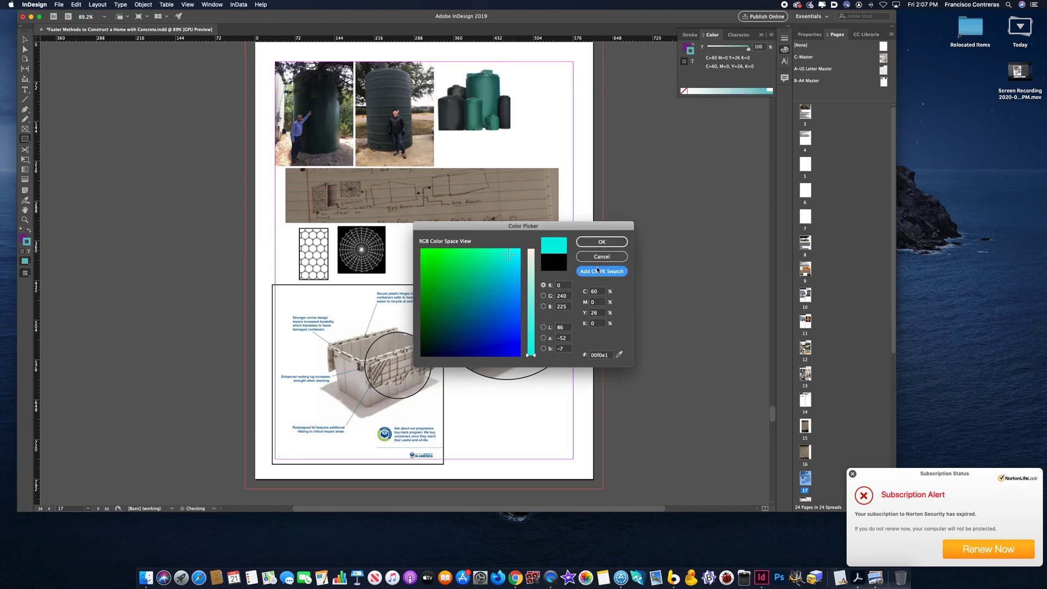
left_click(601, 256)
left_click(599, 268)
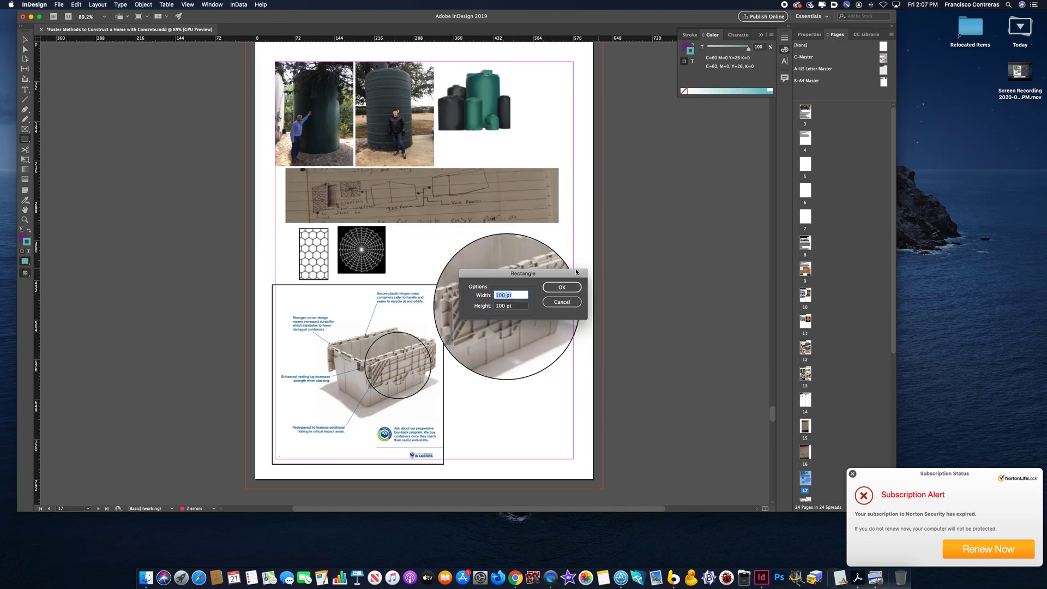
left_click(565, 302)
Step: Choose white (C=0, M=0, Y=0, K=0) as the stroke colour and add it as a CMYK swatch
double_click(26, 242)
left_click_drag(530, 292, 520, 248)
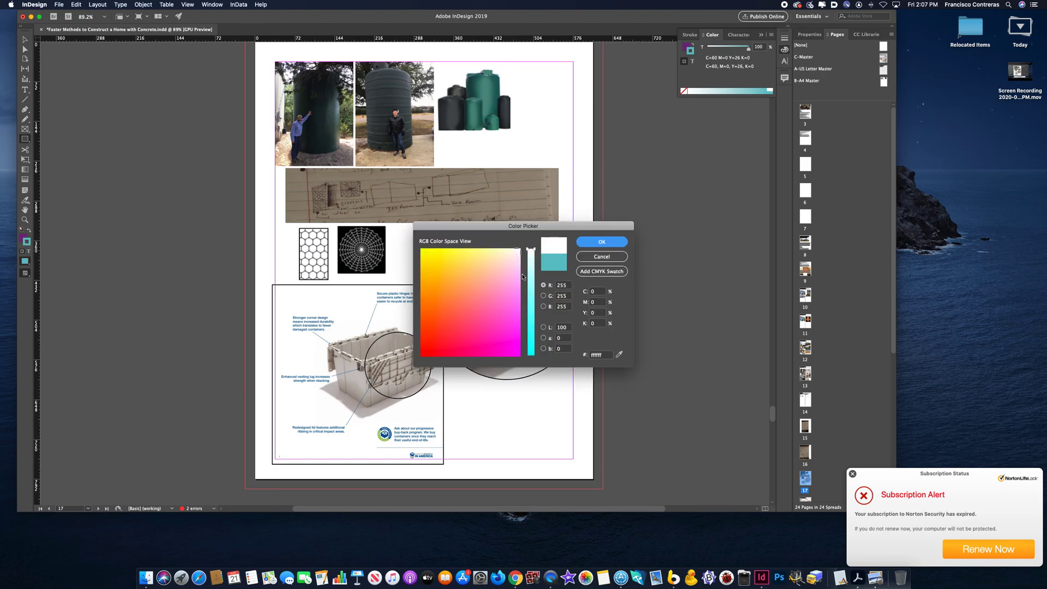
left_click(589, 272)
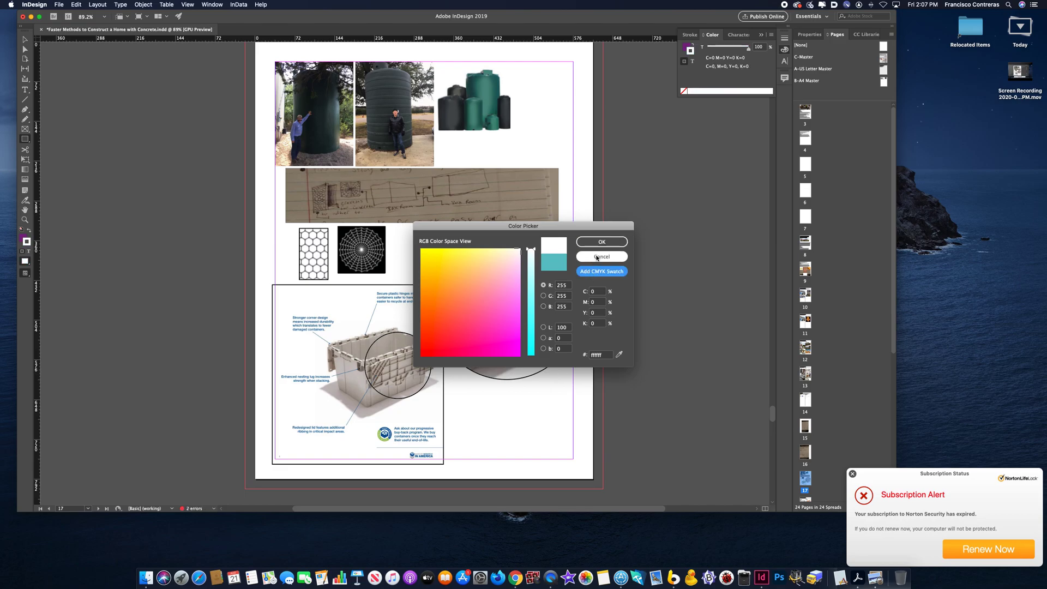
left_click(597, 257)
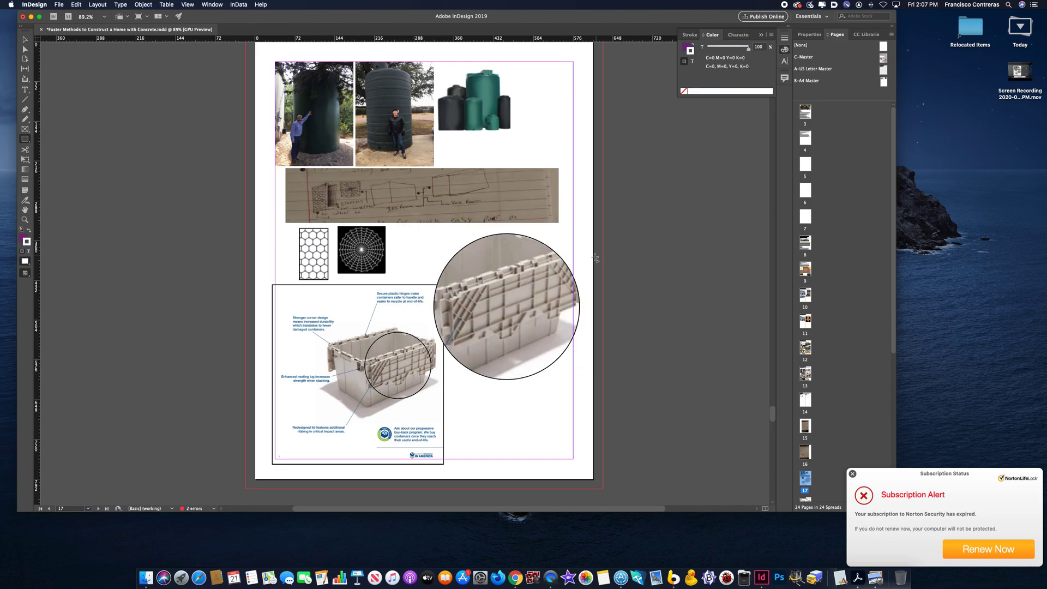
Step: Draw a rectangle about 478 by 204 pt over the handwritten sketch photo, with no stroke and a bright red fill
left_click(683, 93)
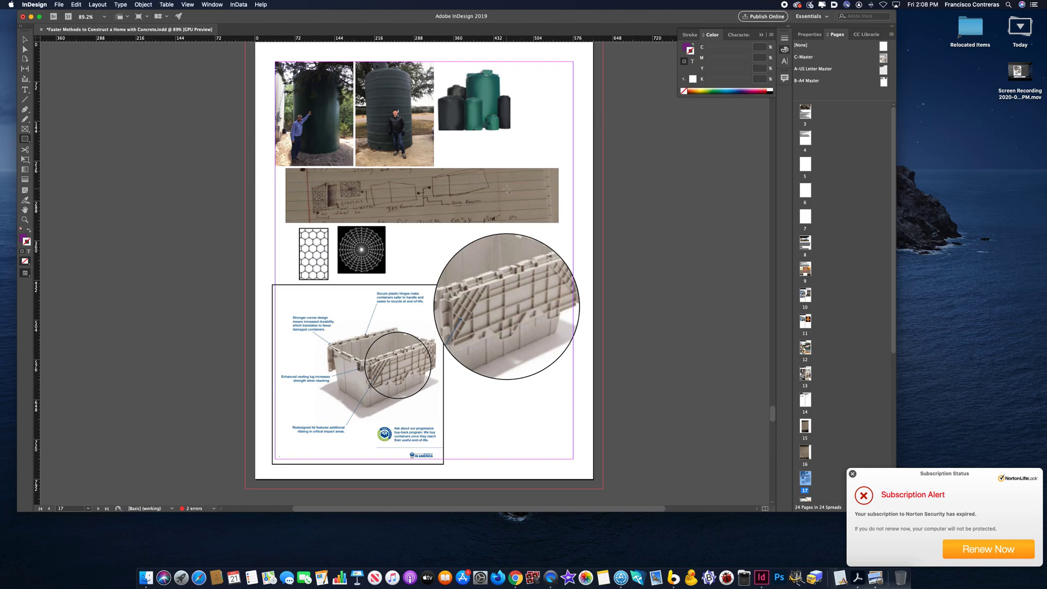
mouse_move(546, 141)
left_mouse_down()
mouse_move(458, 242)
mouse_move(283, 254)
left_mouse_up()
double_click(24, 238)
left_click(434, 344)
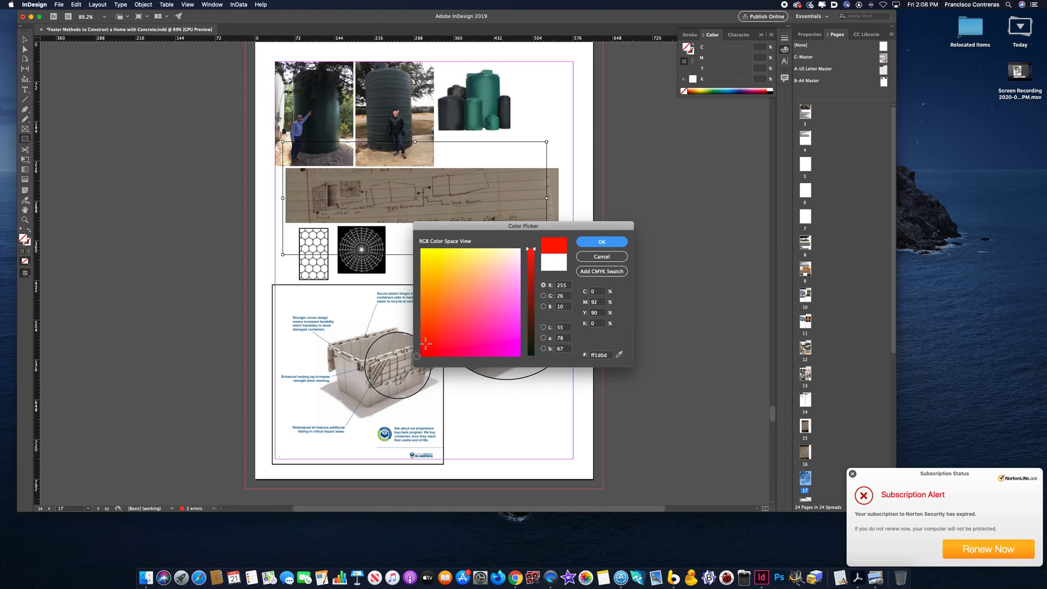
left_click(601, 242)
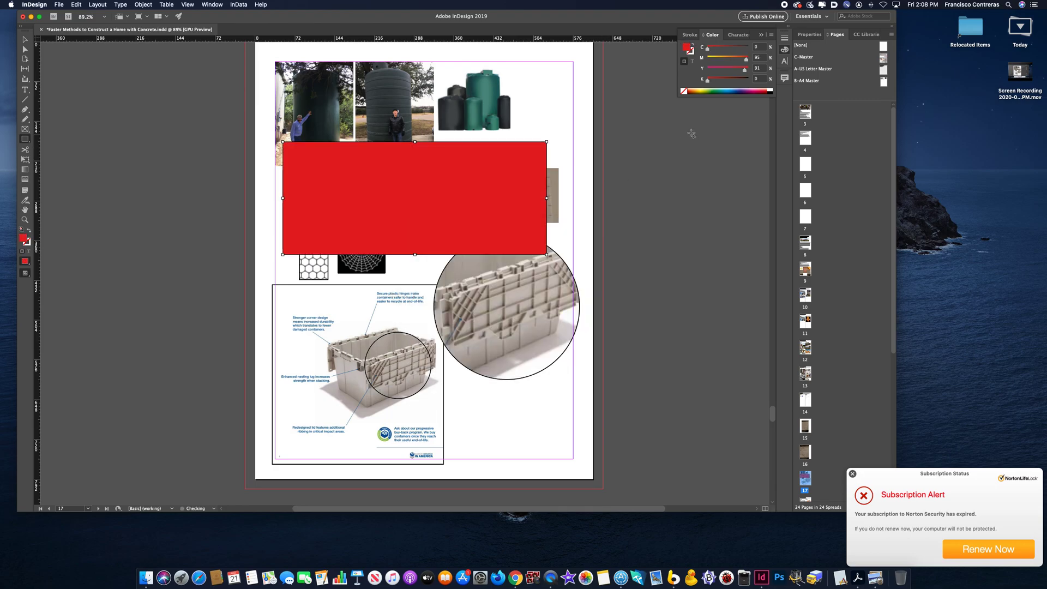
Step: Set the red rectangle's stroke colour to blue with C=100, M=27, Y=0, K=25
left_click(694, 52)
left_click(739, 88)
left_click_drag(739, 89, 734, 89)
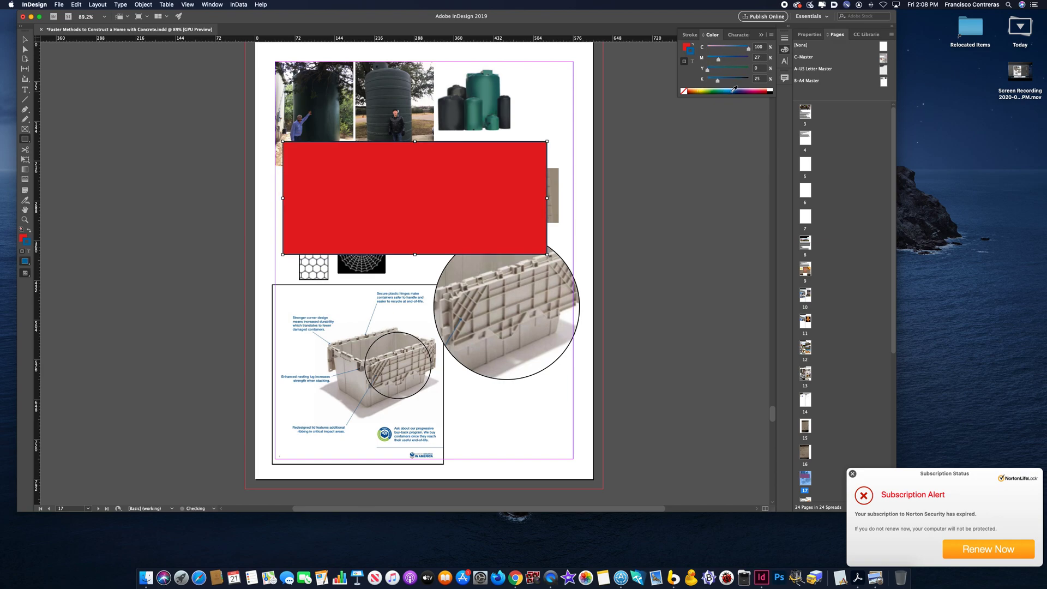
Step: Increase the rectangle's stroke weight to 16 pt
left_click(689, 34)
left_click(711, 45)
left_click(711, 45)
left_click(712, 46)
left_click(711, 46)
left_click(712, 45)
left_click(711, 46)
left_click(711, 45)
left_click(711, 46)
left_click(712, 45)
left_click(711, 46)
left_click(711, 45)
left_click(711, 45)
left_click(711, 45)
left_click(765, 30)
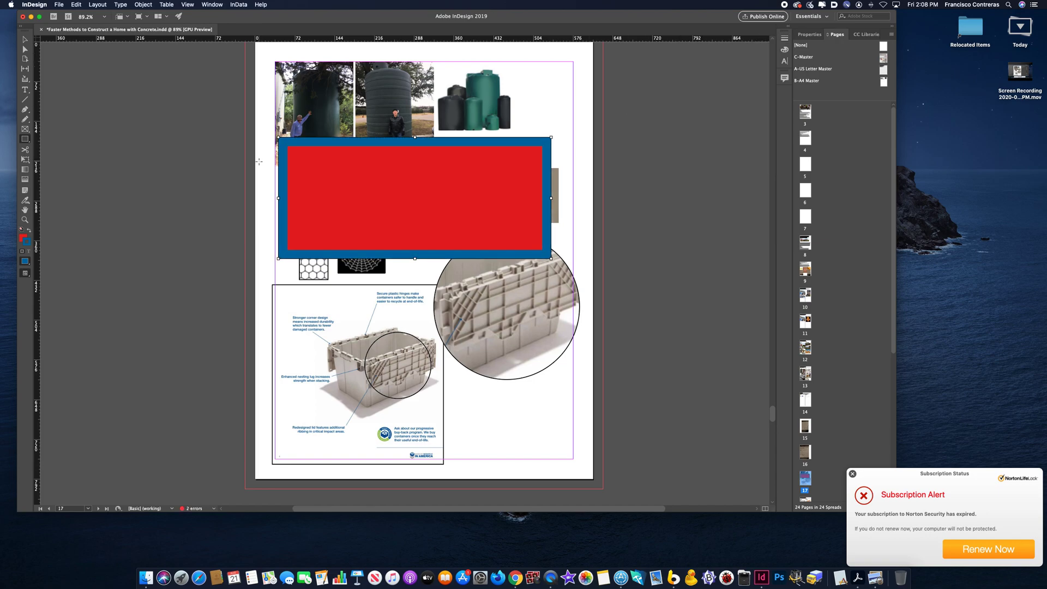
left_click(329, 202)
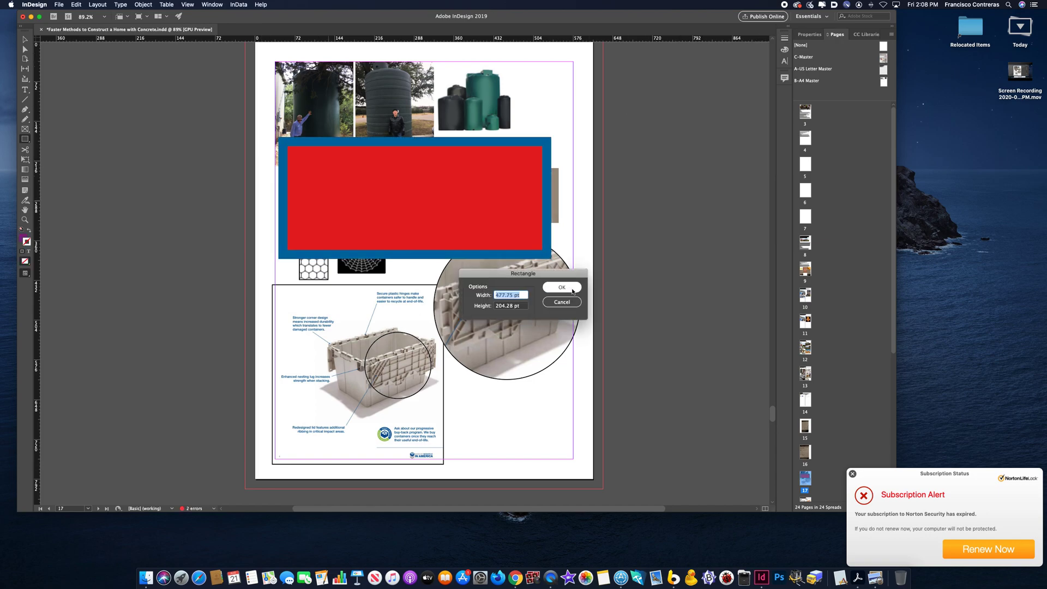
left_click(561, 301)
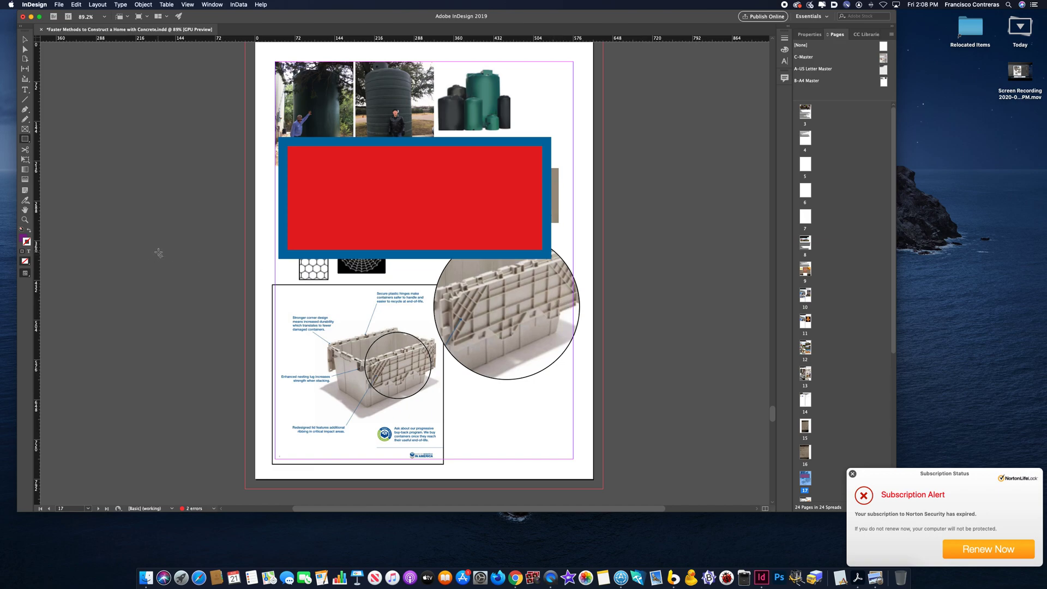
Step: Select the red rectangle and choose pink fc2da3 for its stroke in the Color Picker
scroll(104, 239, "left", 1)
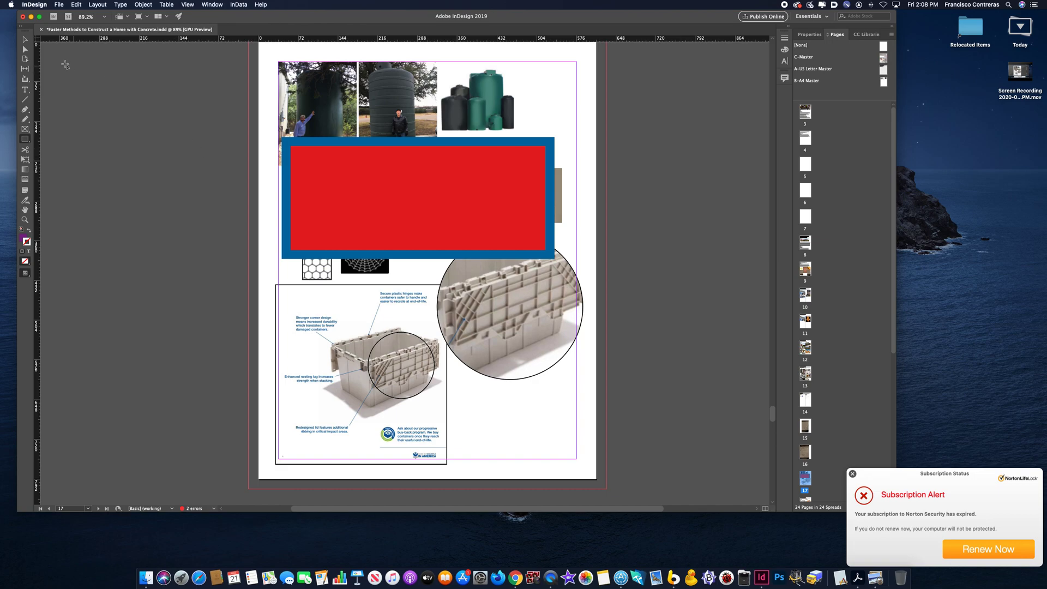
left_click(24, 39)
left_click(363, 174)
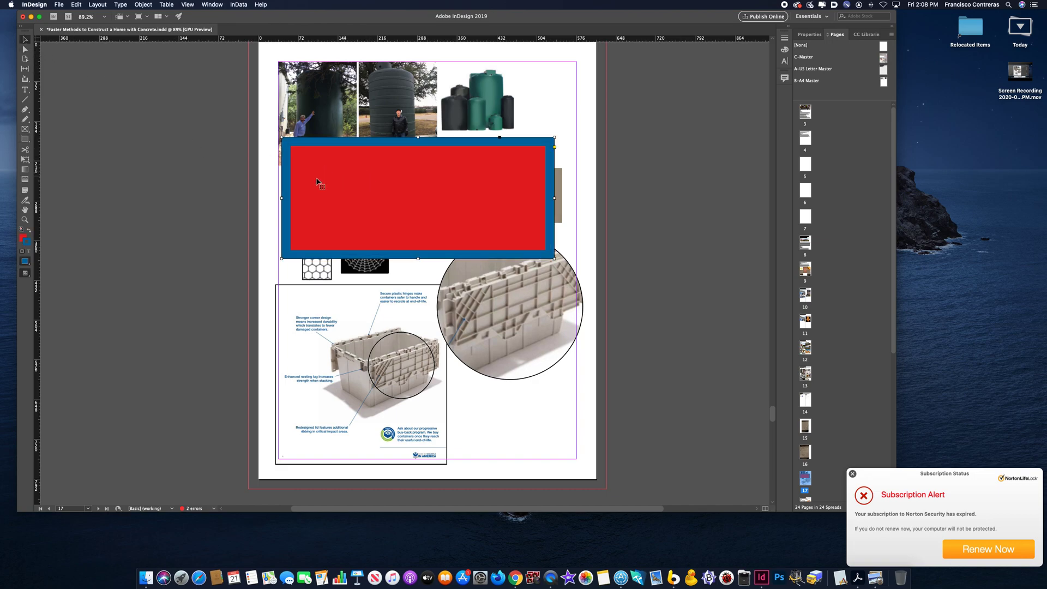
double_click(29, 242)
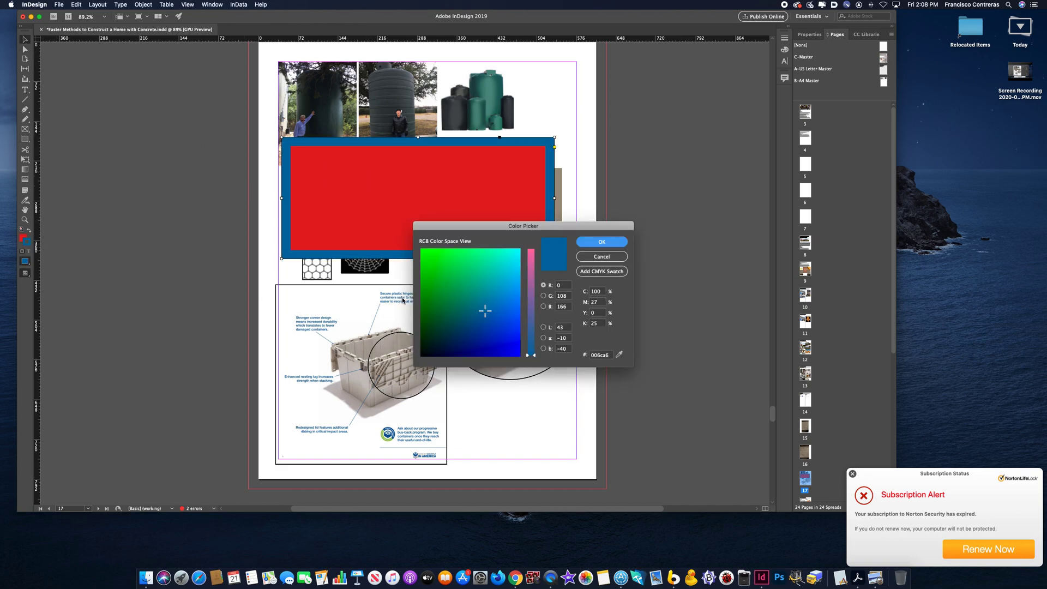
left_click_drag(522, 264, 534, 236)
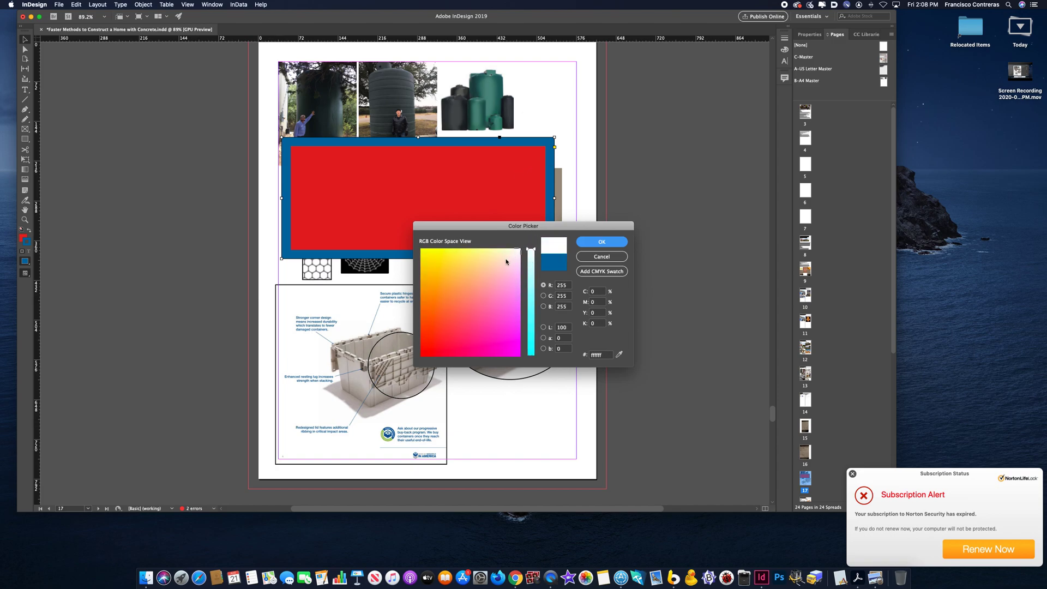
left_click(430, 254)
left_click(484, 337)
Step: Compare the Color Picker's R, G, B, L, a and b colour space views for the pink stroke colour
left_click(544, 286)
left_click(543, 295)
left_click(542, 307)
left_click(543, 296)
left_click(543, 306)
left_click(543, 295)
left_click(543, 306)
left_click(543, 326)
left_click(543, 338)
left_click(543, 348)
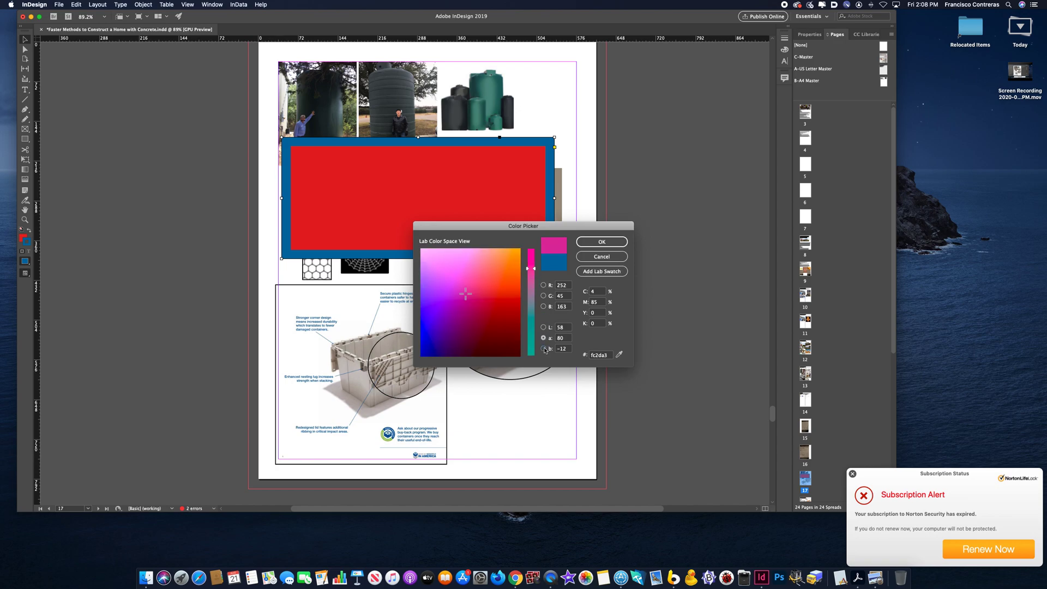
left_click(543, 326)
Step: Try entering the hex value 0000 for the stroke colour and apply the Color Picker to the rectangle
double_click(599, 355)
type("00")
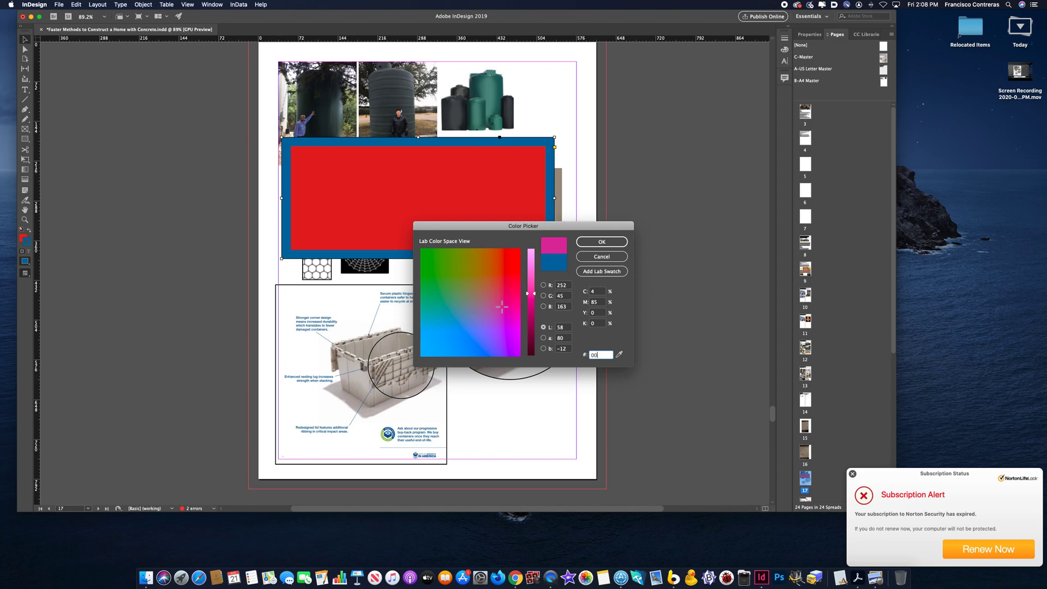
type("00")
key("Return")
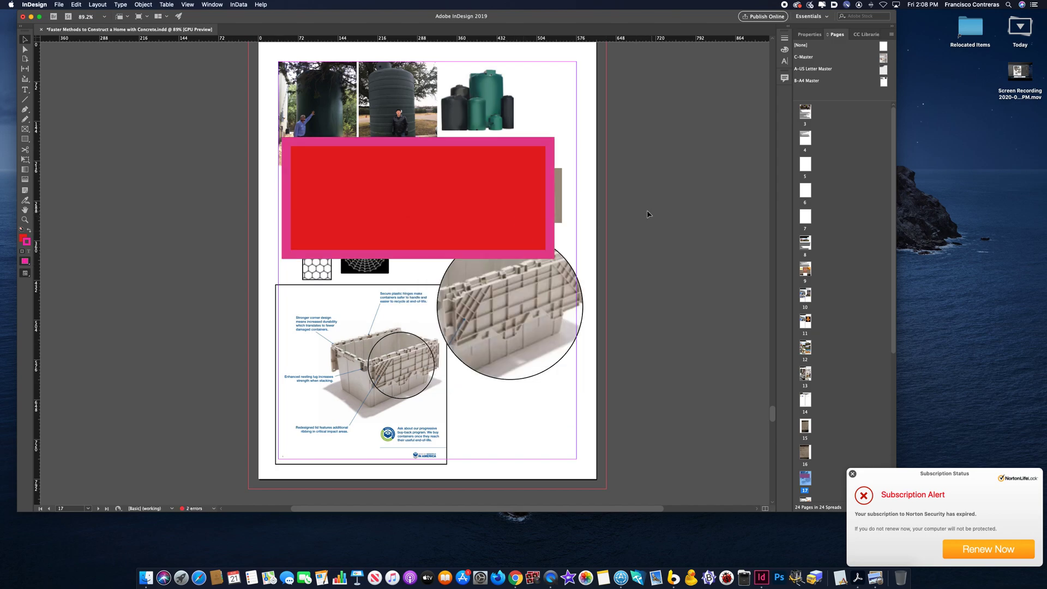
Step: Set the rectangle's pink stroke colour to None
left_click(785, 38)
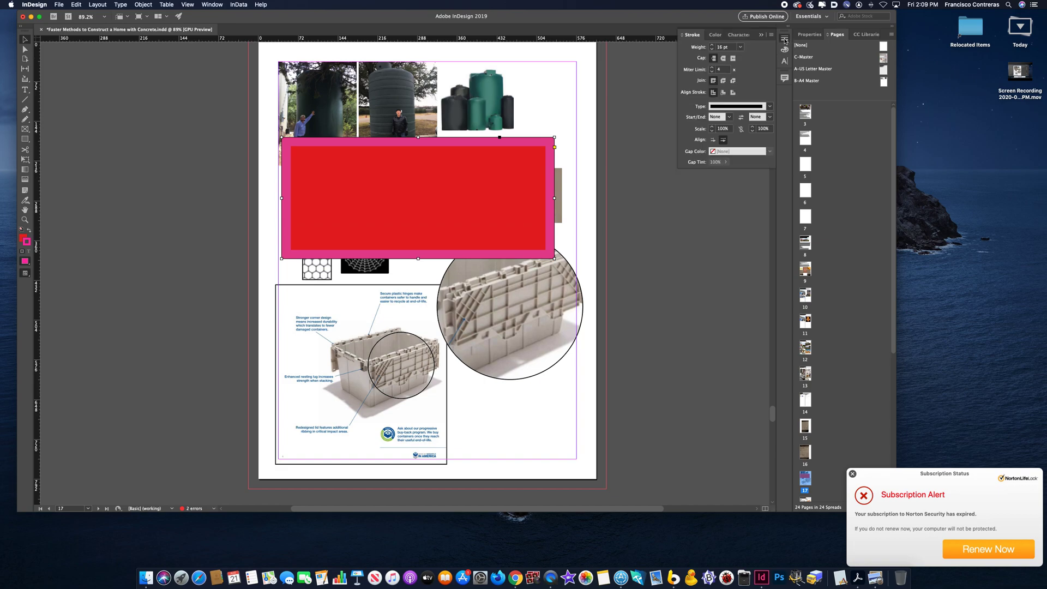
left_click(712, 35)
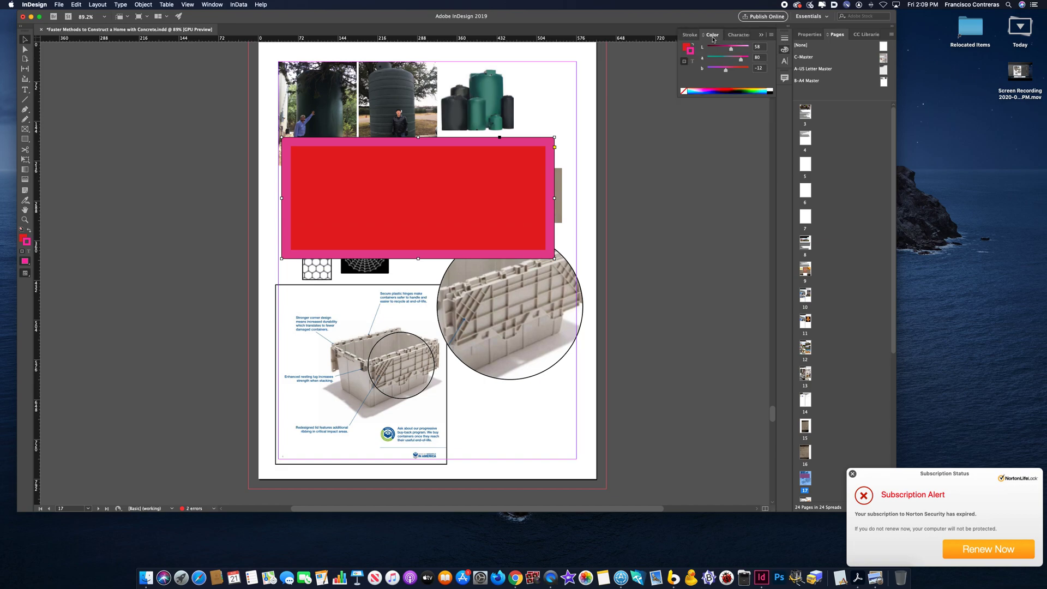
left_click(683, 92)
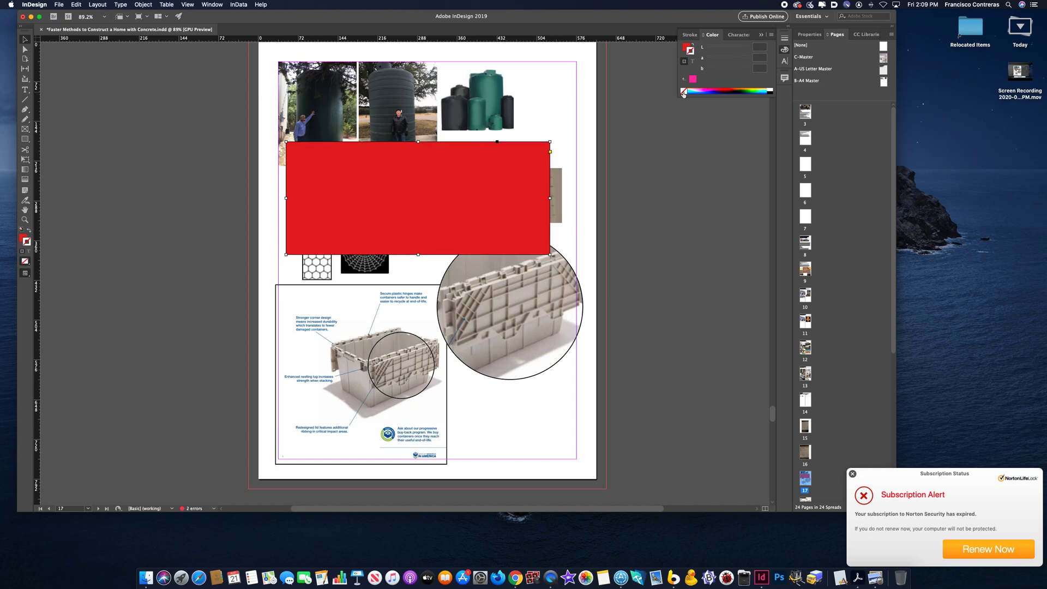
Step: Check the rectangle's stroke weight and set its stroke colour to blue from the colour spectrum, with L=20, a=-1, b=-128
left_click(690, 34)
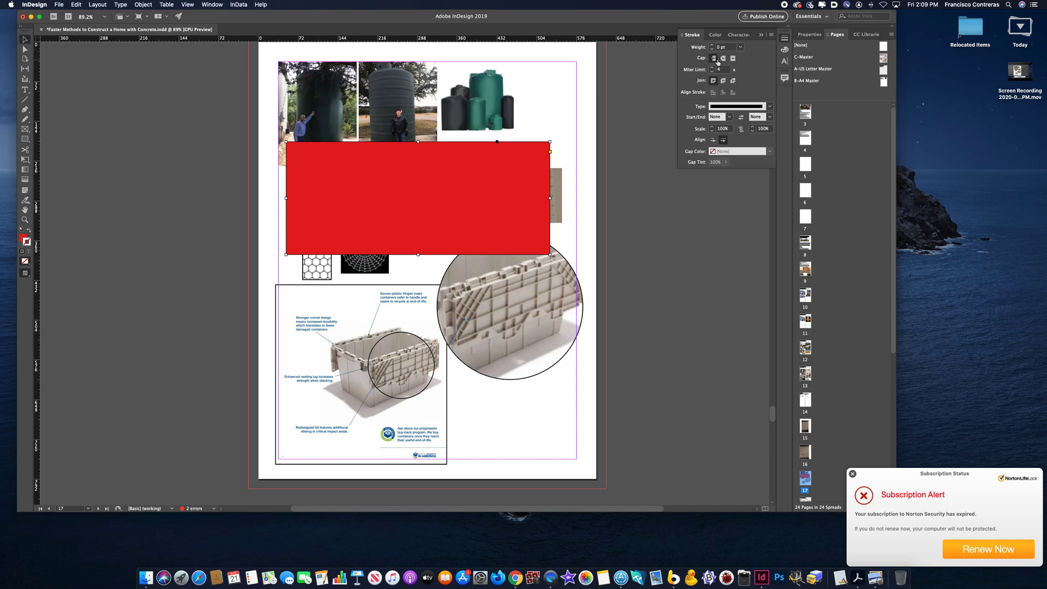
left_click(714, 34)
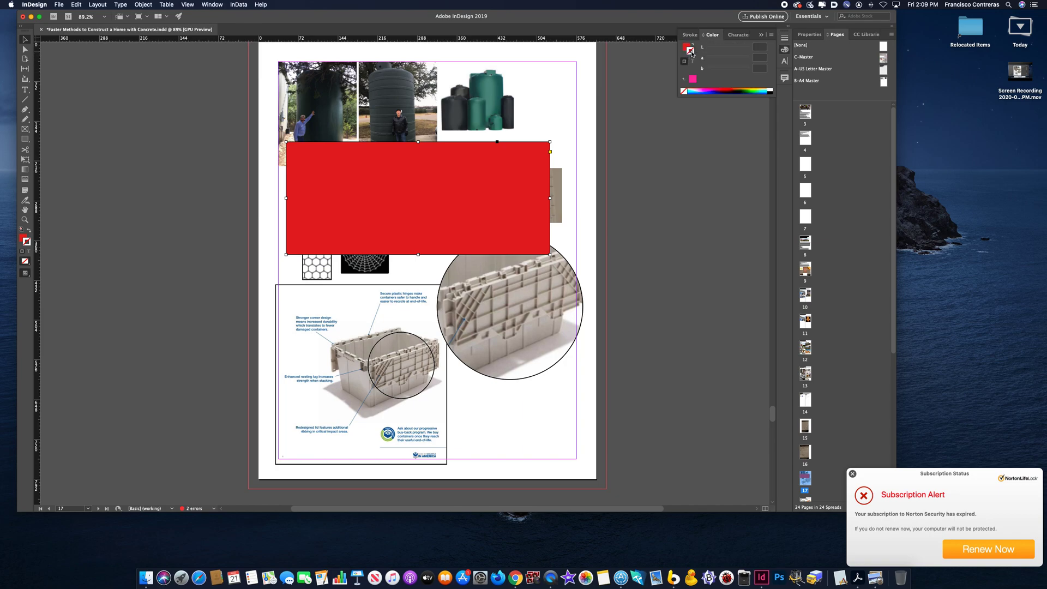
left_click(717, 89)
left_click(710, 91)
Step: Increase the rectangle's blue stroke weight to 10 pt
left_click(690, 38)
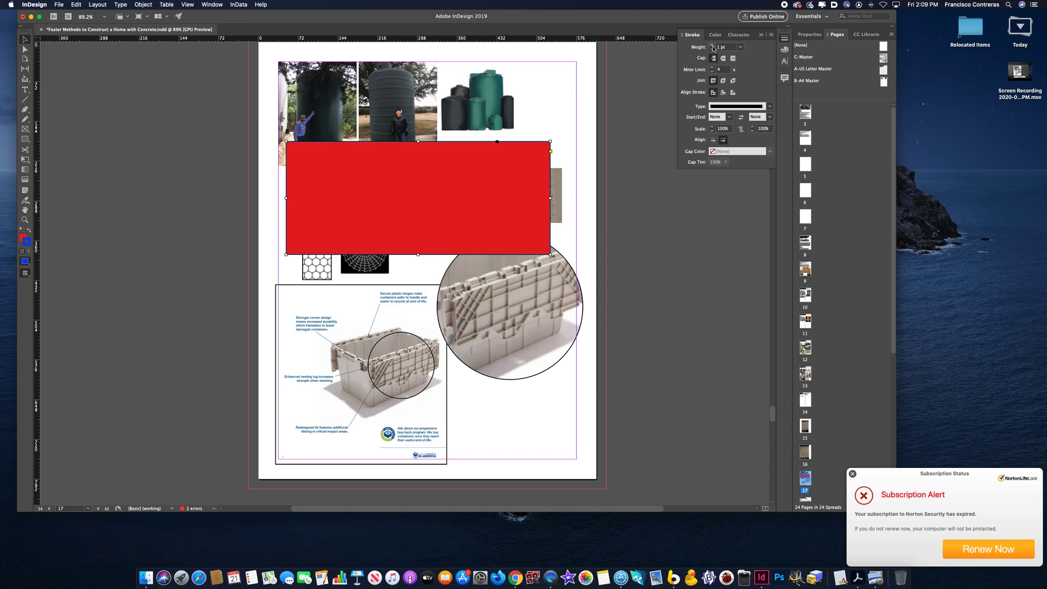
left_click(712, 46)
left_click(712, 46)
left_click(713, 46)
left_click(712, 46)
left_click(713, 46)
left_click(713, 46)
left_click(713, 46)
left_click(712, 46)
left_click(713, 46)
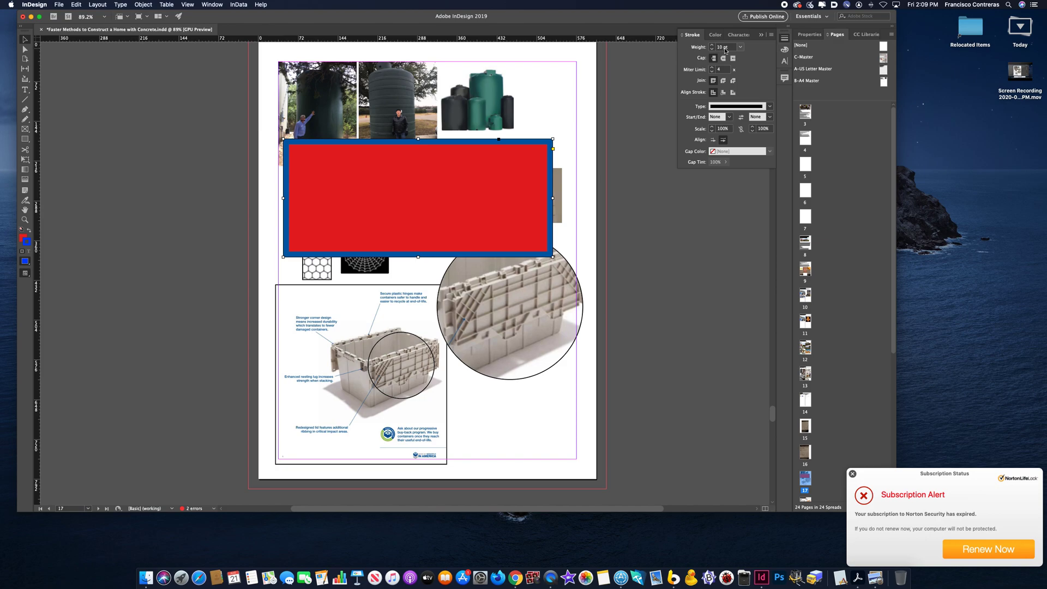
Step: Set the rectangle's stroke weight to 72 pt and clear its stroke colour to None
triple_click(724, 48)
type("1")
type("2")
key("Return")
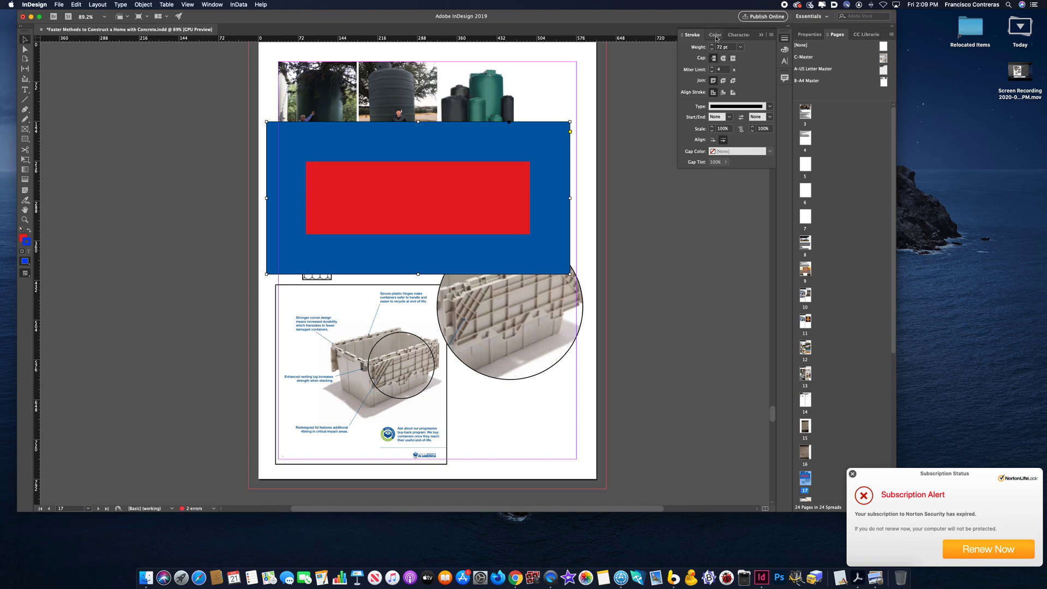
left_click(712, 34)
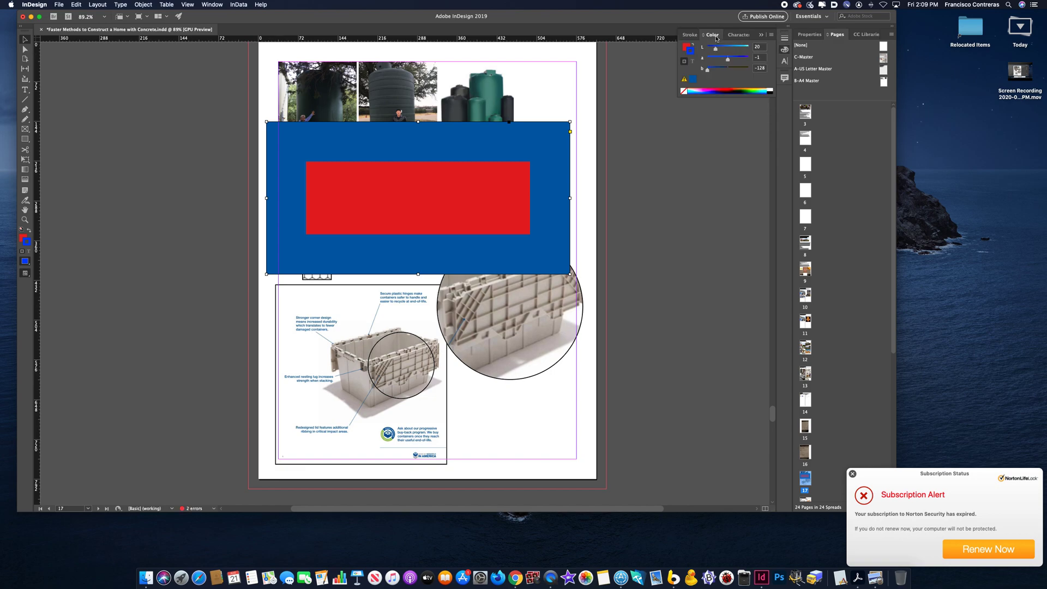
left_click(683, 92)
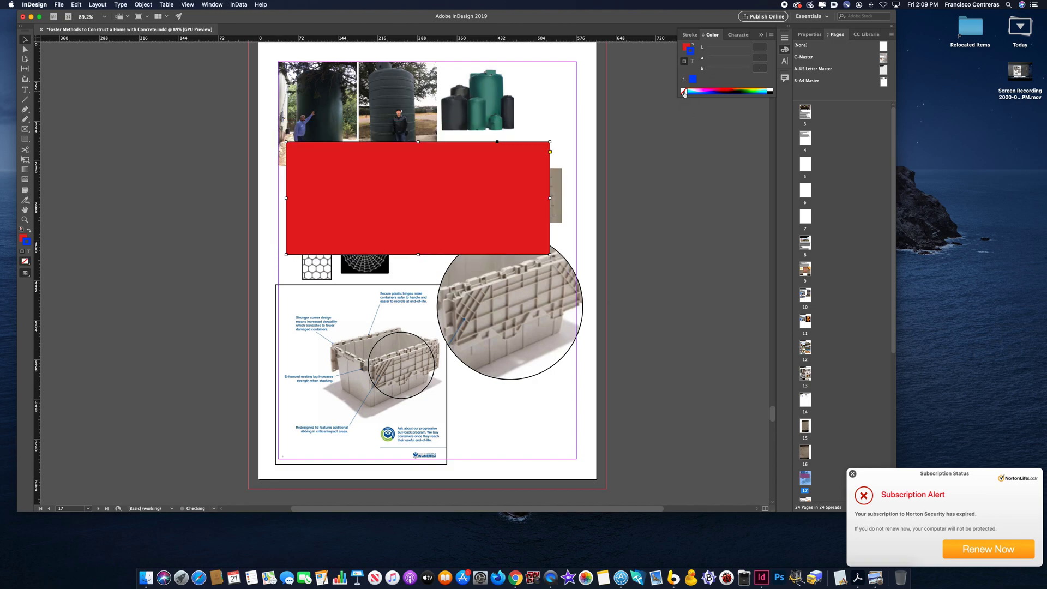
Step: Fill the rectangle with olive yellow from the colour spectrum and set its stroke colour to magenta, C=23, M=87, Y=0, K=0
left_click(691, 35)
left_click(712, 35)
left_click(686, 49)
left_click(700, 90)
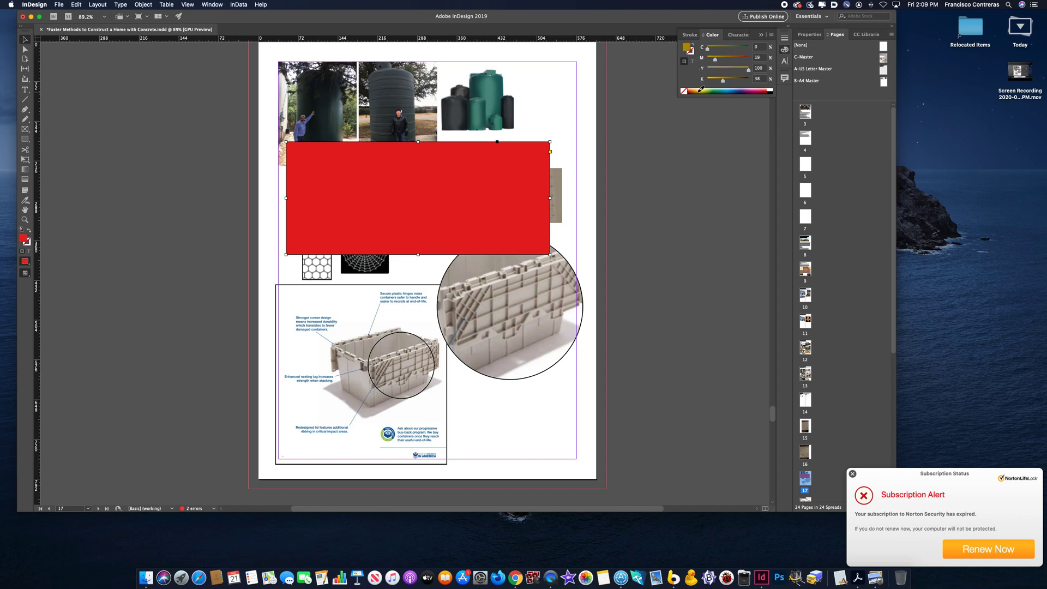
left_click(690, 51)
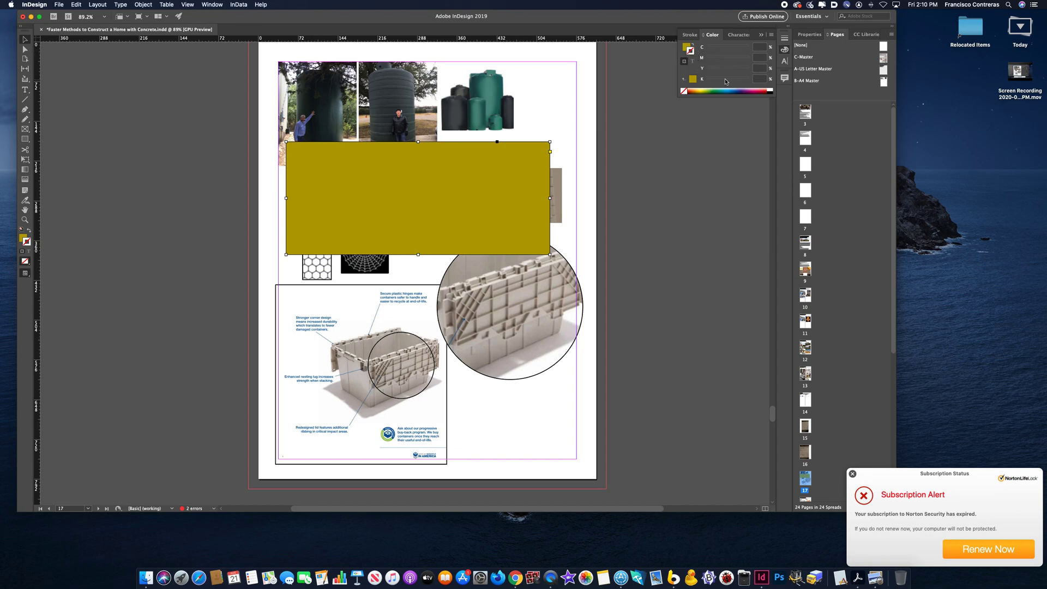
left_click(755, 88)
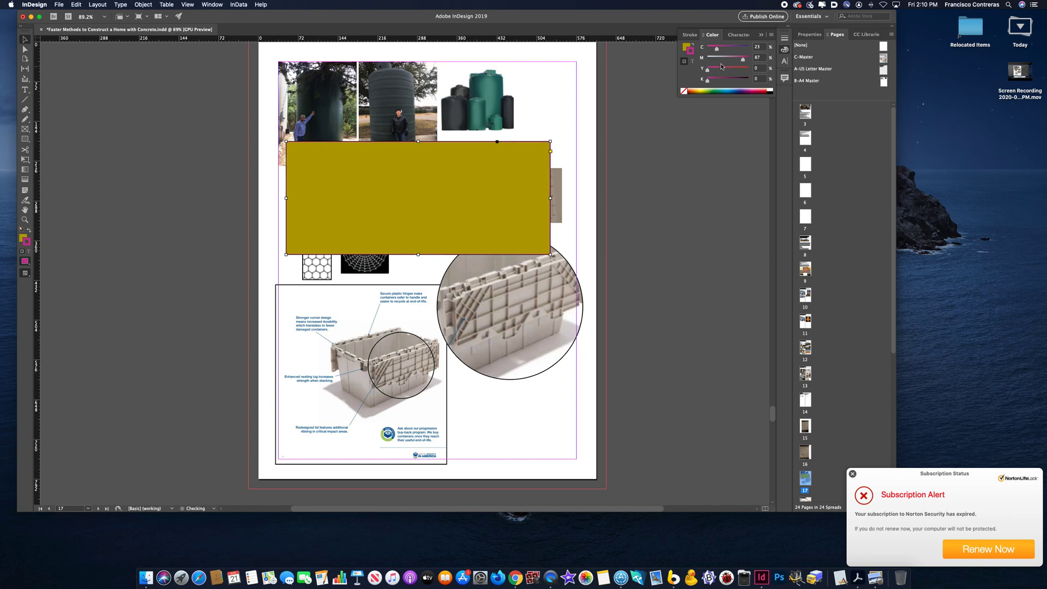
Step: Set the rectangle's magenta stroke weight to 72 pt
left_click(690, 35)
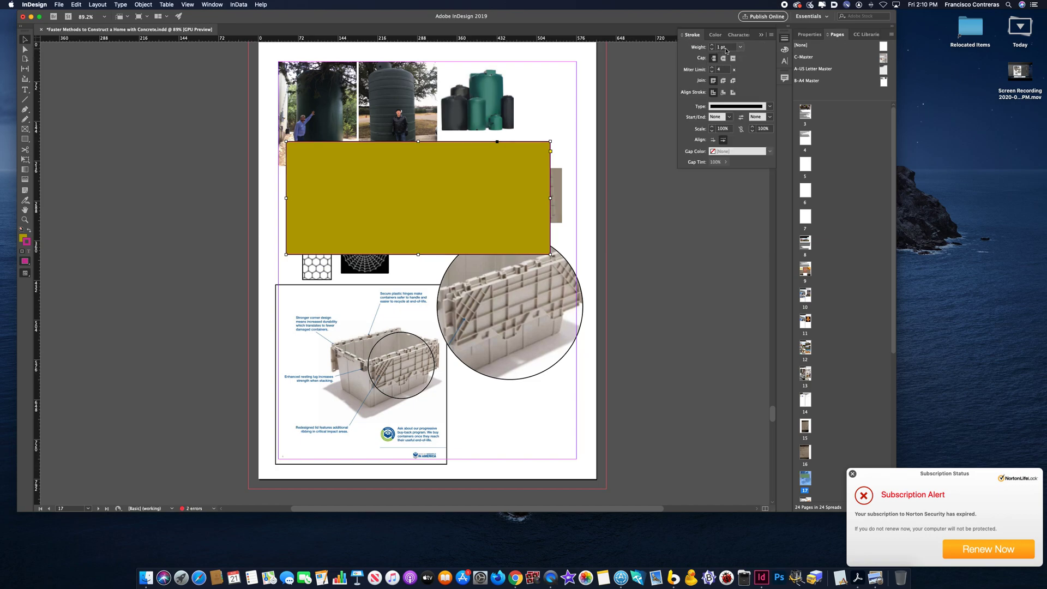
left_click(721, 48)
type("1")
key("Return")
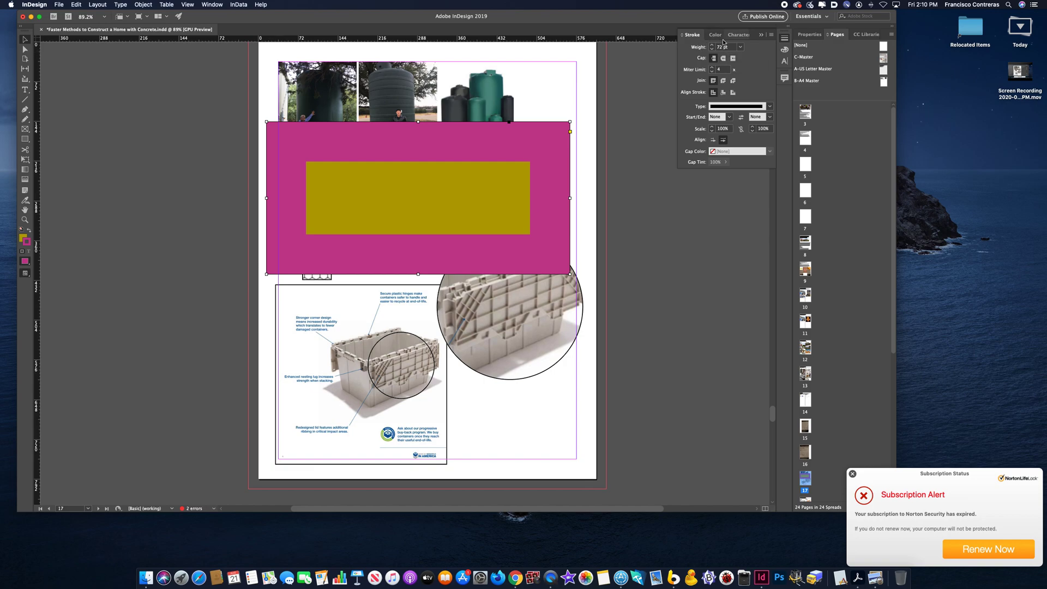
left_click(719, 36)
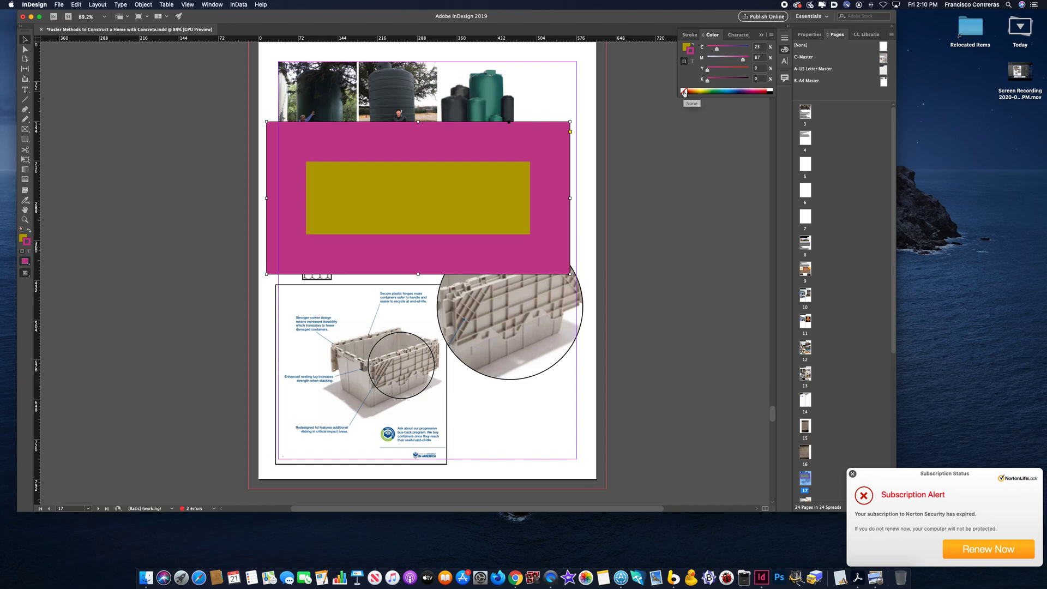
left_click(58, 5)
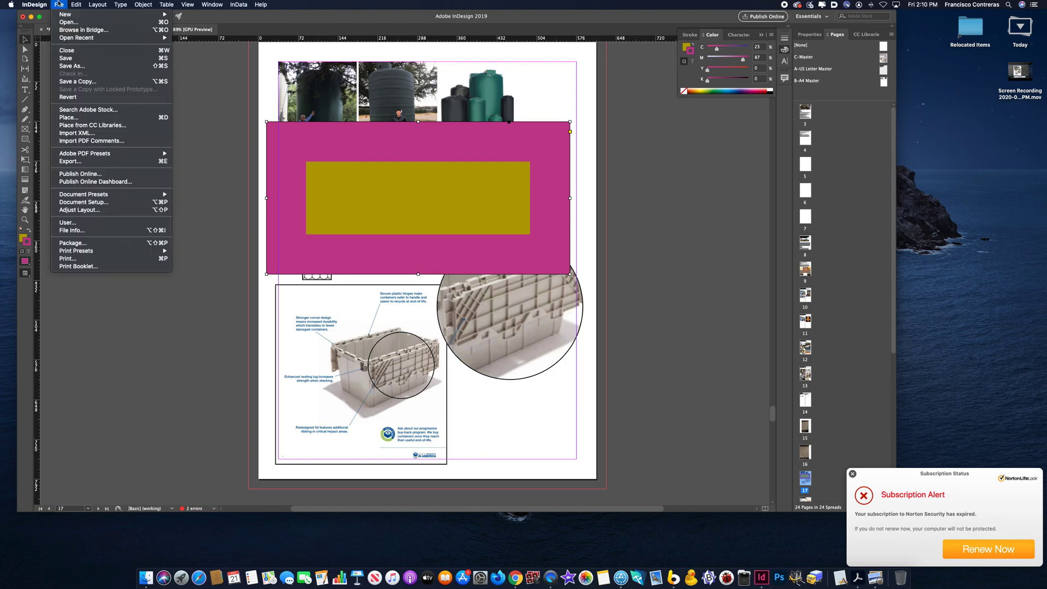
mouse_move(48, 3)
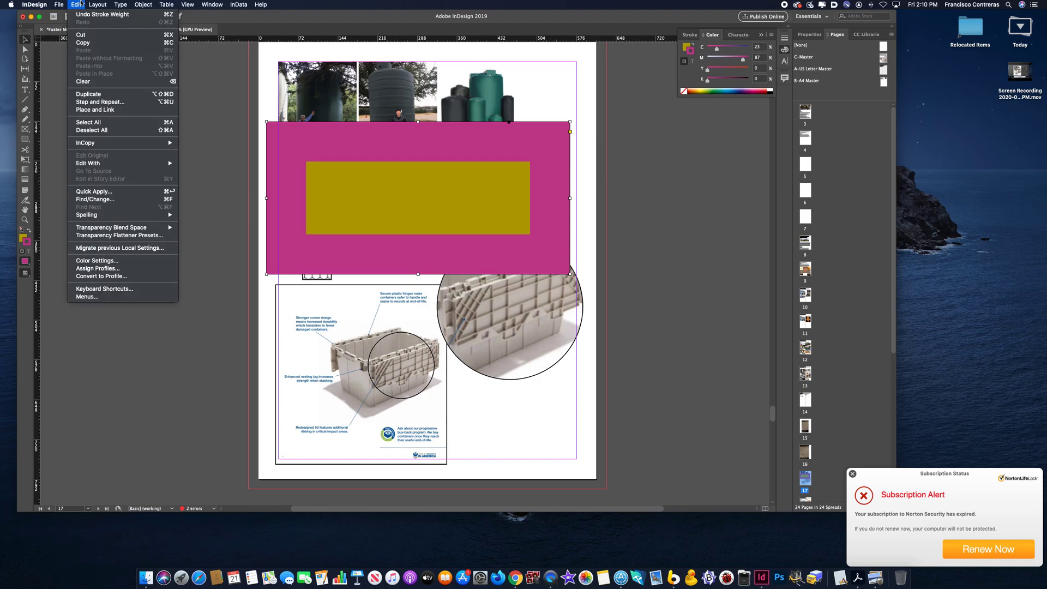